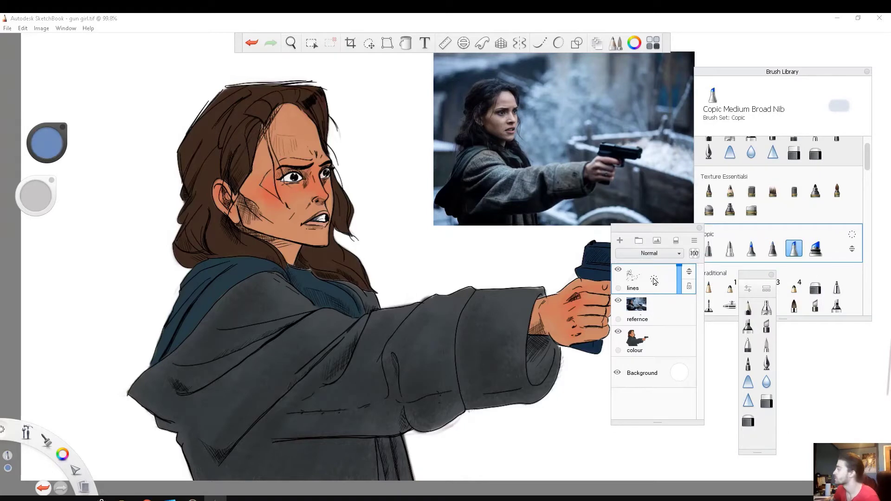
Step: Add a new layer above the line art and set its blend mode to Multiply
drag(653, 278, 651, 254)
click(678, 255)
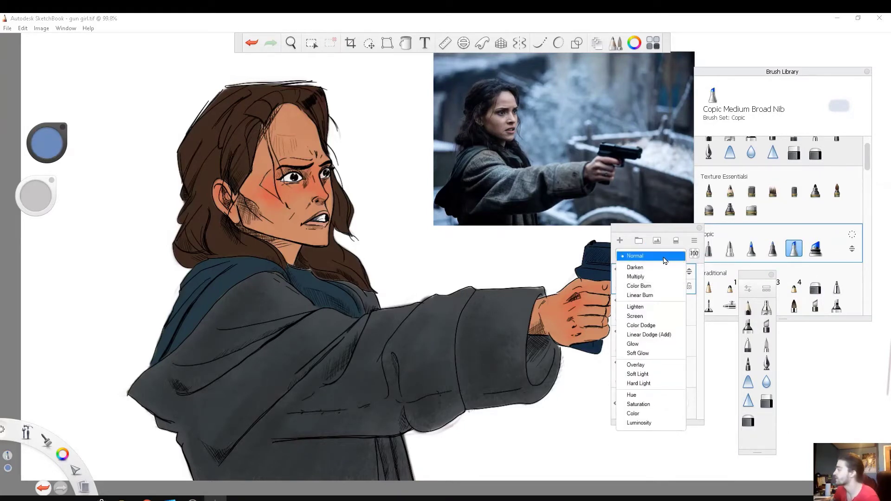
click(636, 276)
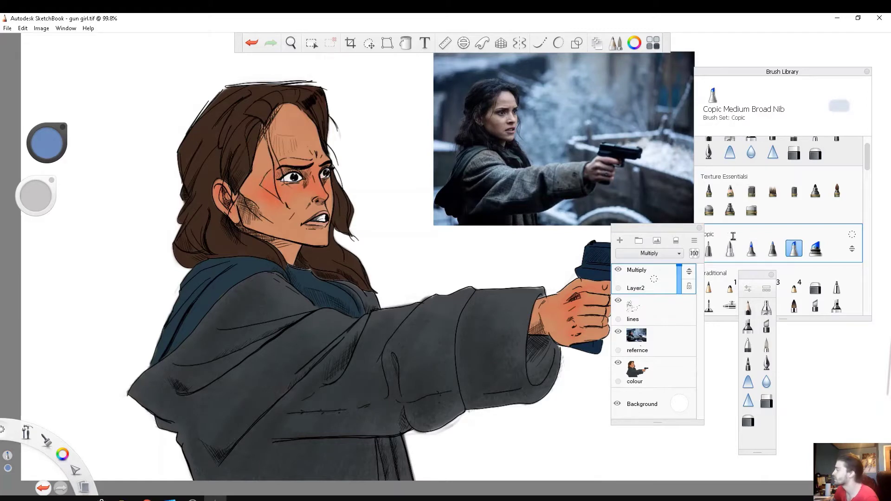
Step: Pick a blue shading colour in the colour wheel
click(793, 252)
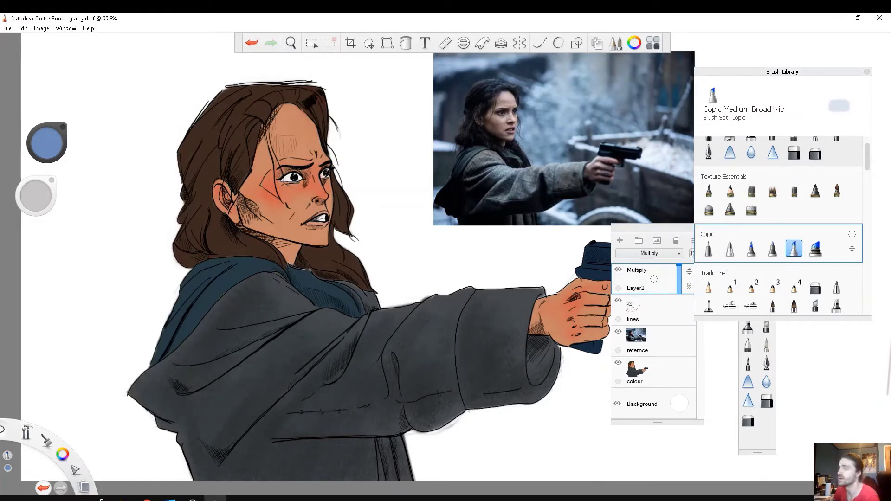
click(54, 156)
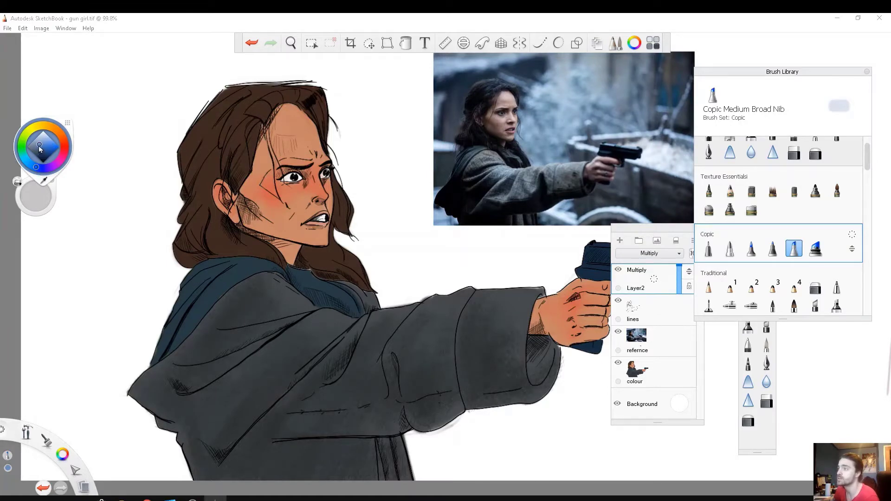
drag(39, 147, 39, 147)
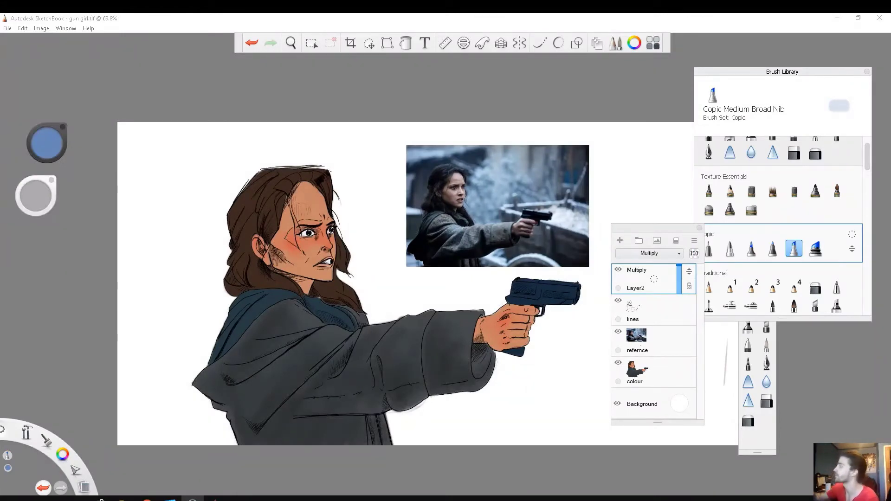
Step: Test the blue colour, then shade the left, upper and hairline areas of the hair
mouse_move(388, 223)
mouse_down()
mouse_move(407, 210)
mouse_move(379, 226)
mouse_up()
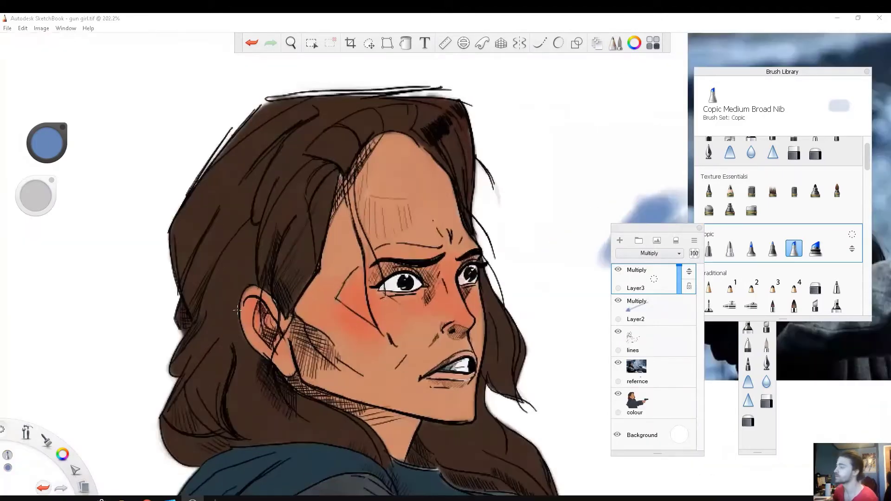
scroll(236, 309, down, 1)
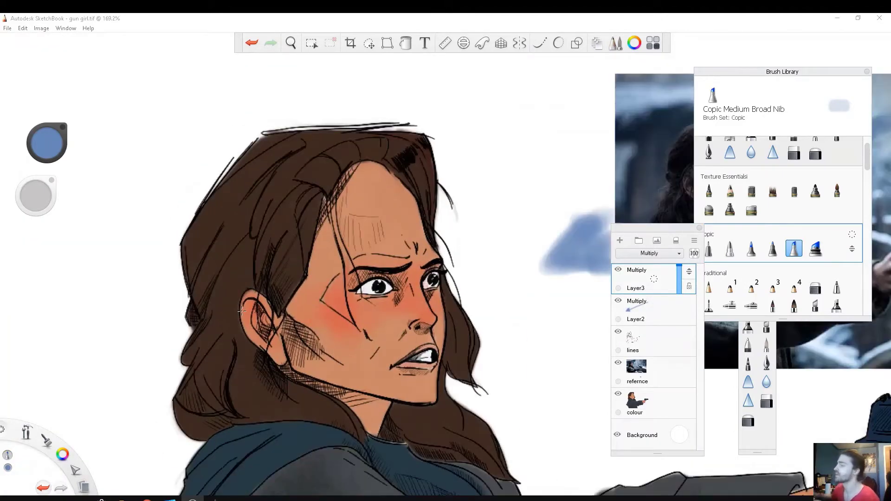
mouse_move(193, 245)
mouse_down()
mouse_move(210, 303)
mouse_move(196, 237)
mouse_move(220, 200)
mouse_move(211, 242)
mouse_move(227, 209)
mouse_move(223, 292)
mouse_move(239, 187)
mouse_up()
drag(266, 160, 221, 187)
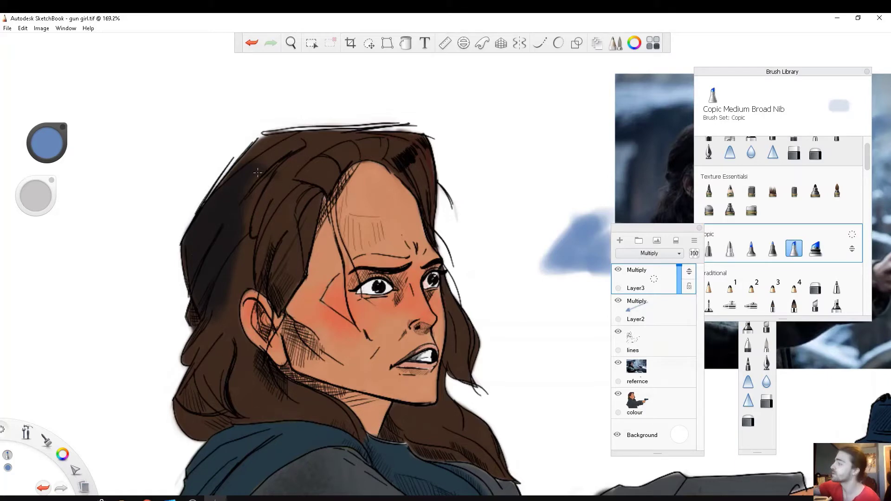
drag(271, 166, 309, 193)
mouse_move(310, 239)
mouse_down()
mouse_move(353, 168)
mouse_move(319, 234)
mouse_up()
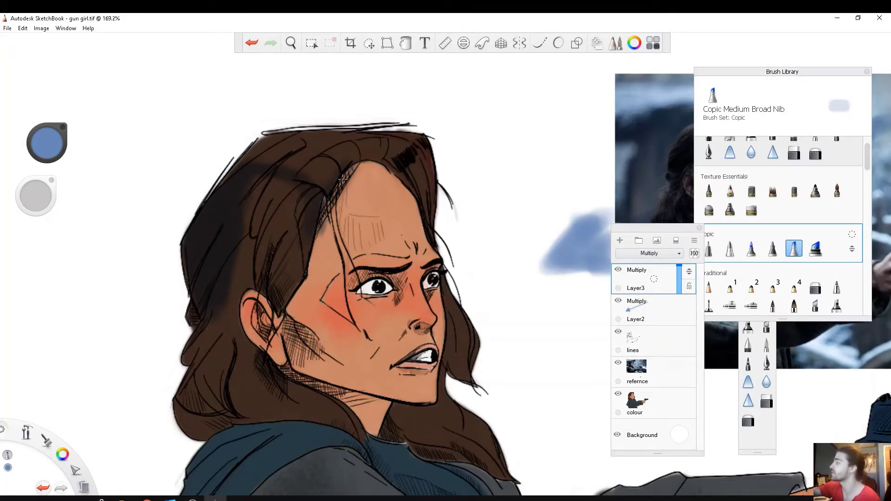
drag(342, 179, 284, 313)
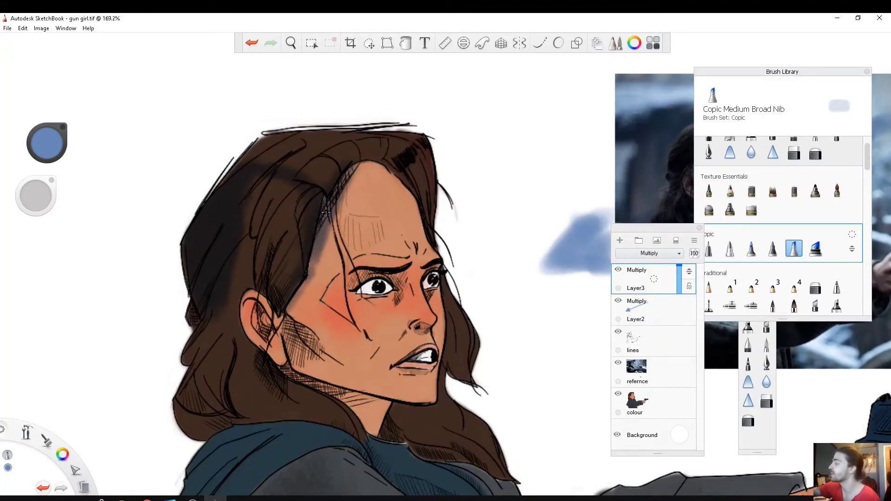
drag(334, 224, 292, 310)
mouse_move(333, 251)
mouse_down()
mouse_move(309, 291)
mouse_move(355, 328)
mouse_up()
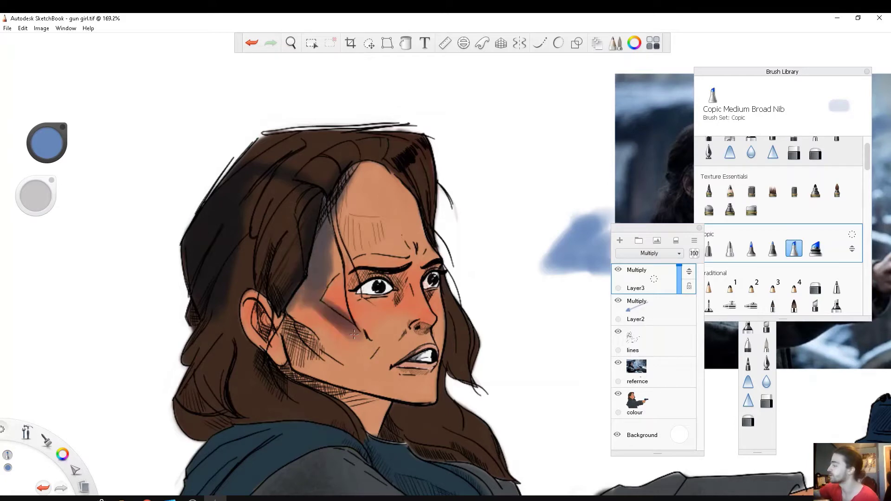
Step: Shade the cheek, jaw, ear, lower-left hair, forehead hairline and eye socket
mouse_move(364, 374)
mouse_down()
mouse_move(357, 342)
mouse_move(401, 392)
mouse_move(369, 383)
mouse_move(317, 409)
mouse_move(252, 413)
mouse_up()
drag(211, 364, 178, 411)
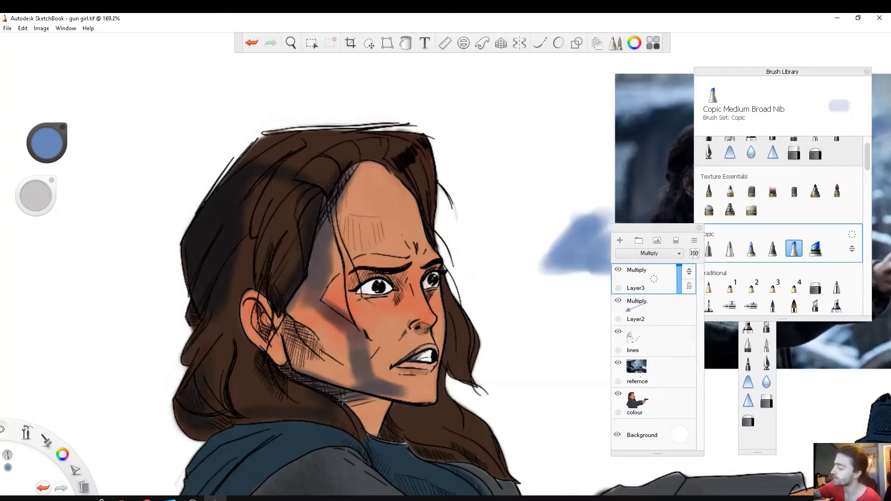
drag(228, 327, 206, 413)
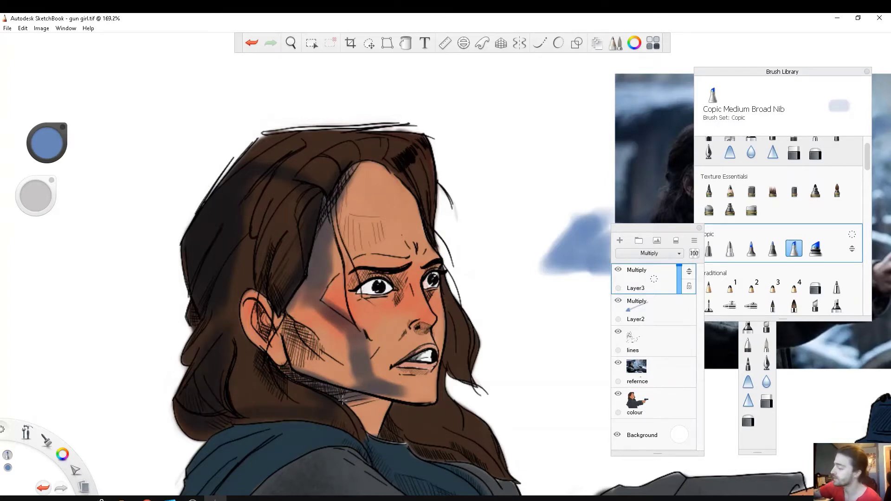
mouse_move(260, 309)
mouse_down()
mouse_move(274, 397)
mouse_move(297, 309)
mouse_move(320, 382)
mouse_up()
drag(336, 330, 352, 385)
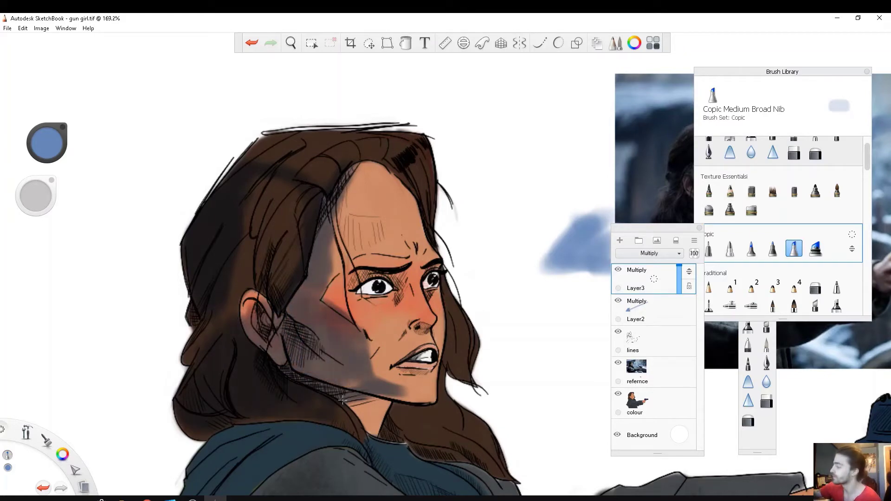
mouse_move(262, 294)
mouse_down()
mouse_move(249, 319)
mouse_move(236, 316)
mouse_move(193, 357)
mouse_up()
drag(257, 217, 246, 269)
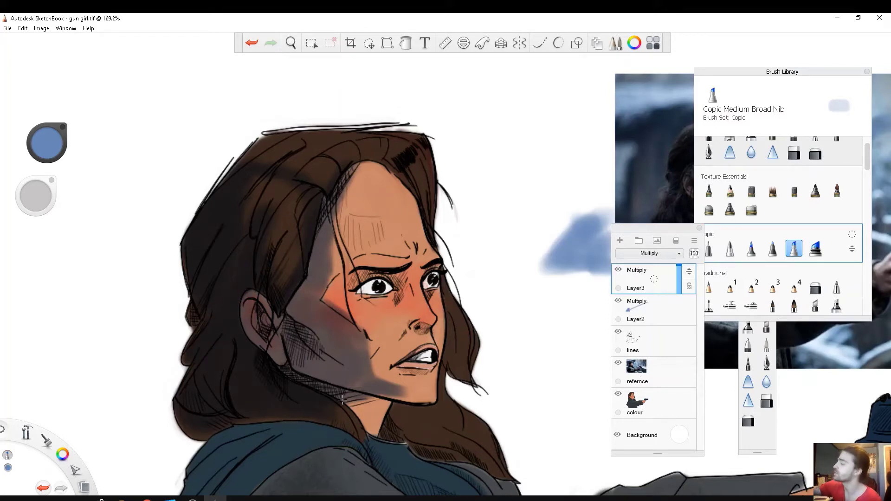
mouse_move(292, 179)
mouse_down()
mouse_move(248, 229)
mouse_move(279, 285)
mouse_up()
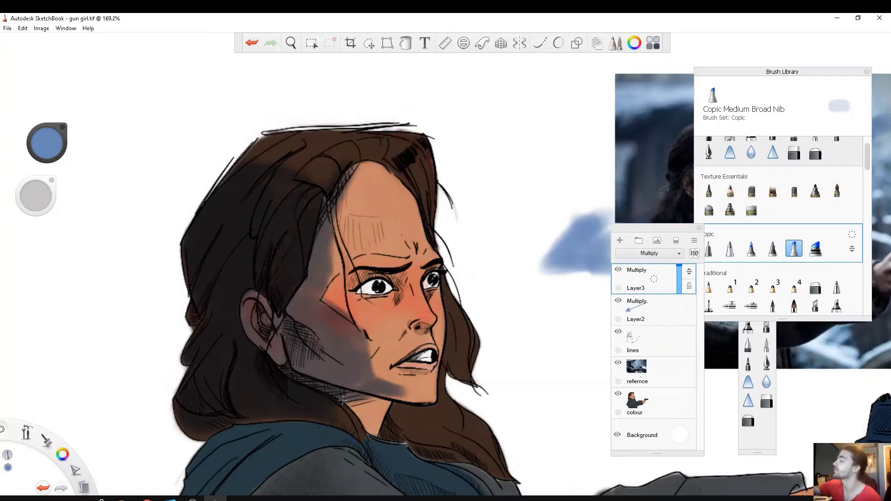
drag(369, 159, 337, 215)
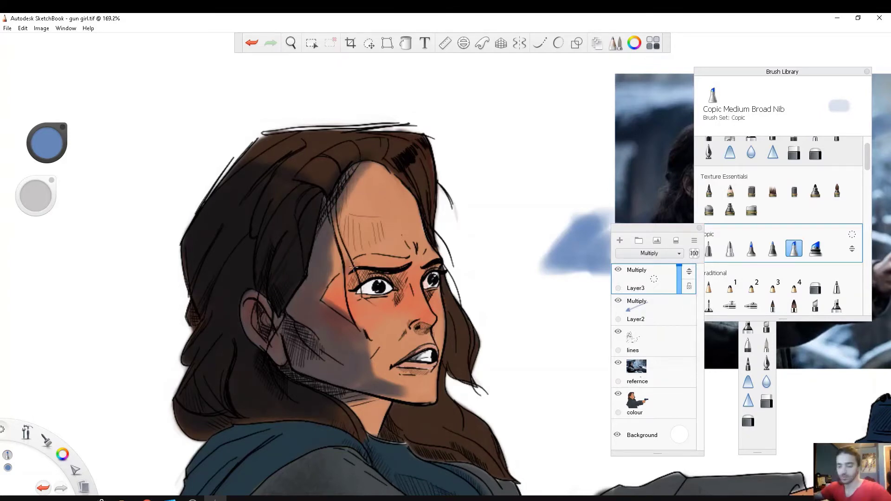
mouse_move(353, 267)
mouse_down()
mouse_move(384, 277)
mouse_move(357, 280)
mouse_up()
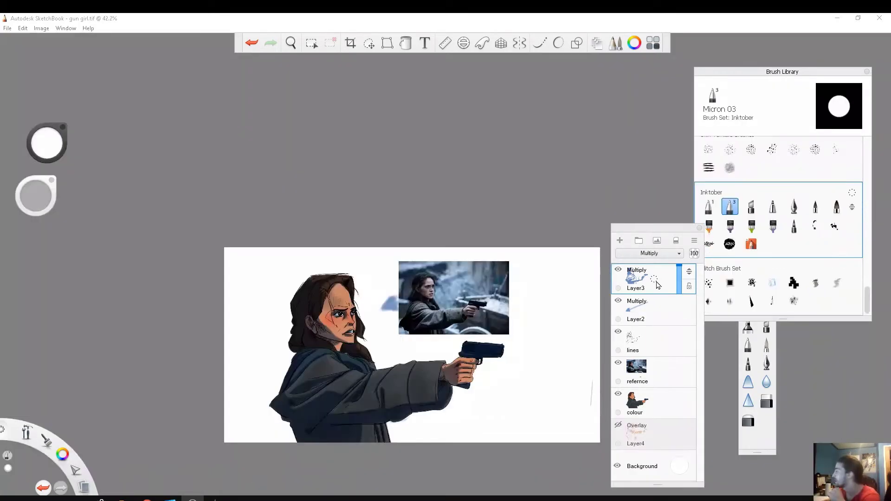
Step: Add an Overlay-blended layer above Layer3 and bring up the colour wheel for a warm tone
click(661, 284)
click(668, 258)
click(672, 257)
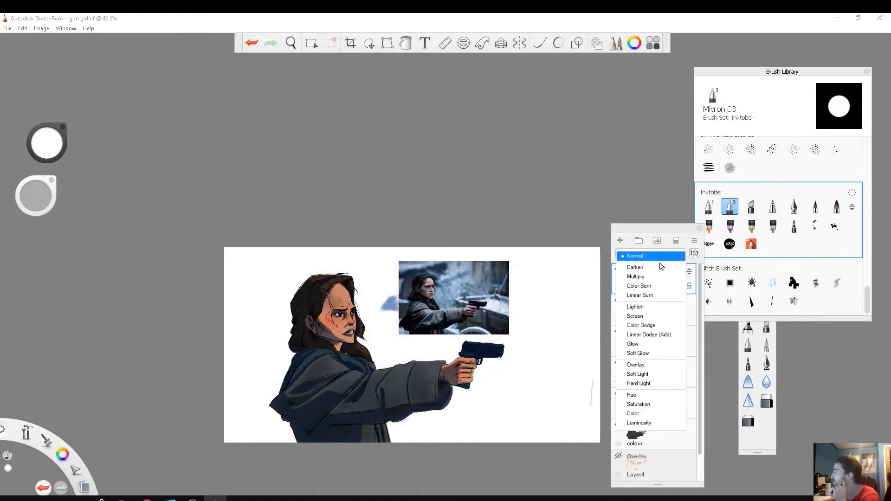
click(644, 365)
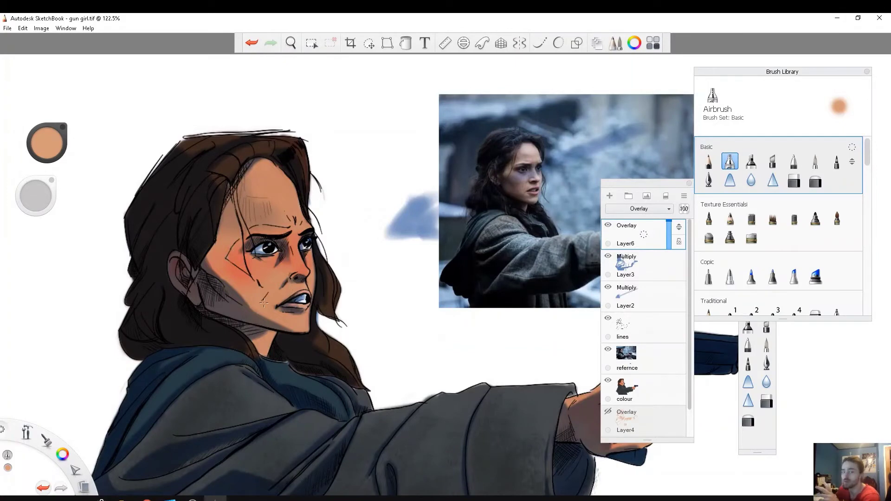
click(57, 147)
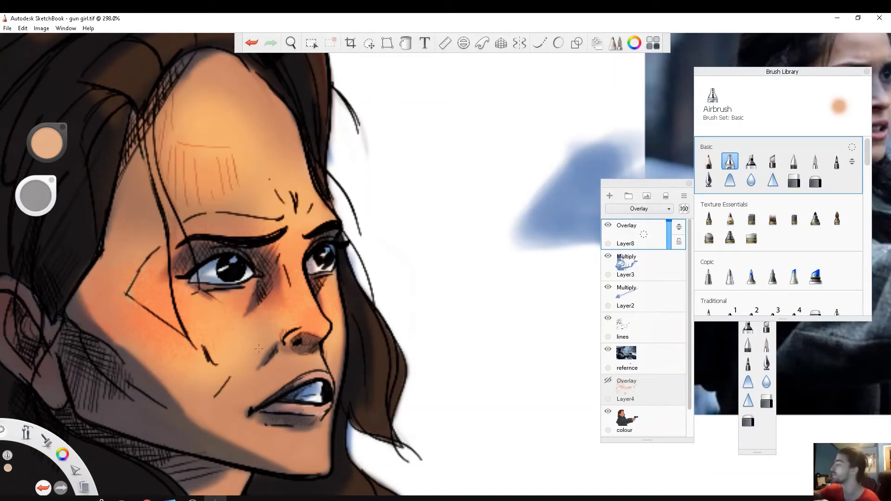
Step: Toggle the warm Overlay layer's visibility repeatedly to compare the face, leaving it visible
scroll(227, 289, down, 5)
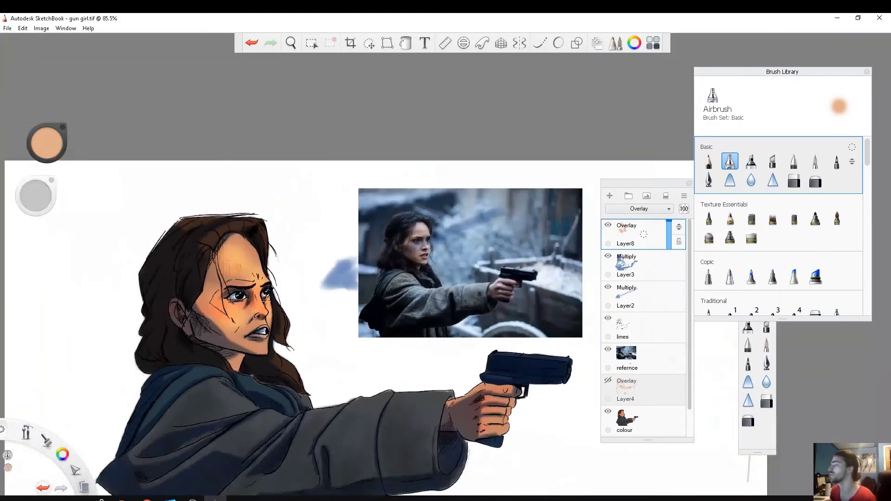
scroll(266, 300, up, 1)
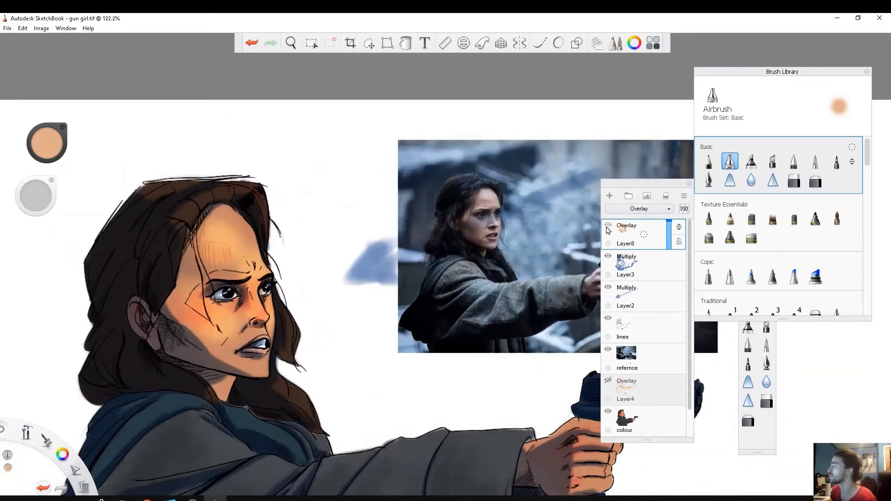
click(608, 227)
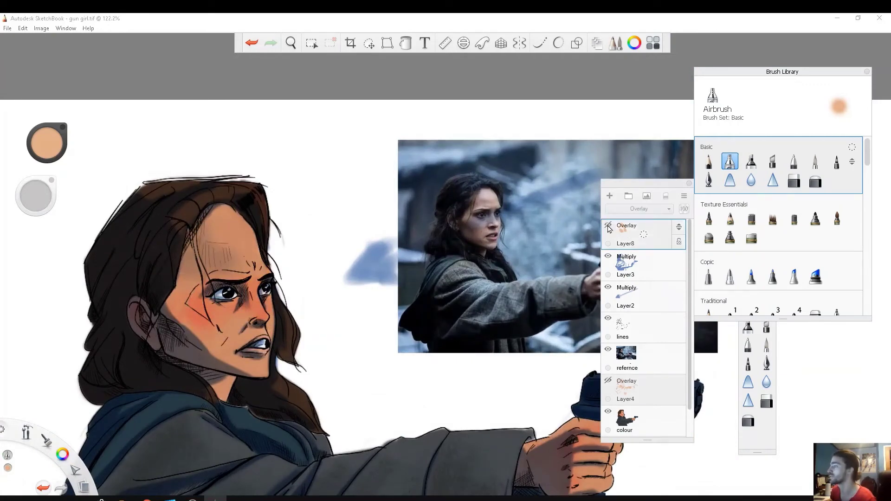
click(607, 226)
click(608, 227)
click(608, 226)
click(607, 226)
click(608, 226)
click(608, 226)
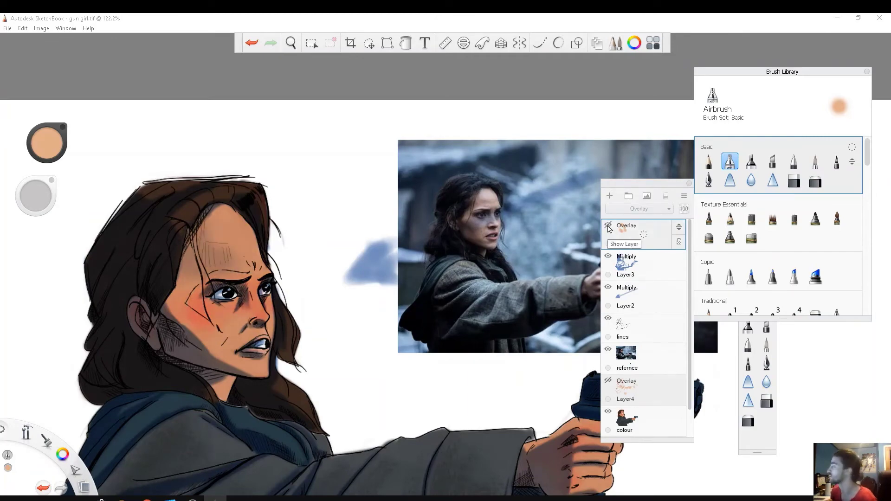
click(607, 226)
click(607, 225)
scroll(241, 353, down, 2)
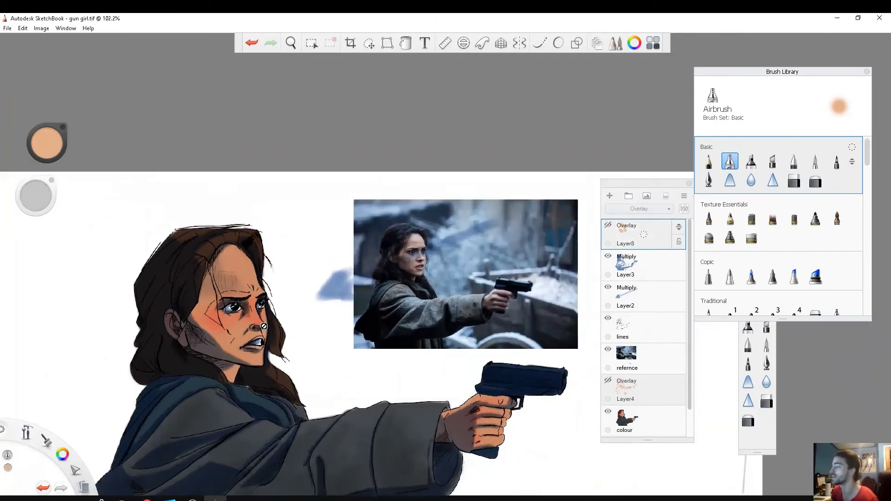
scroll(264, 325, up, 5)
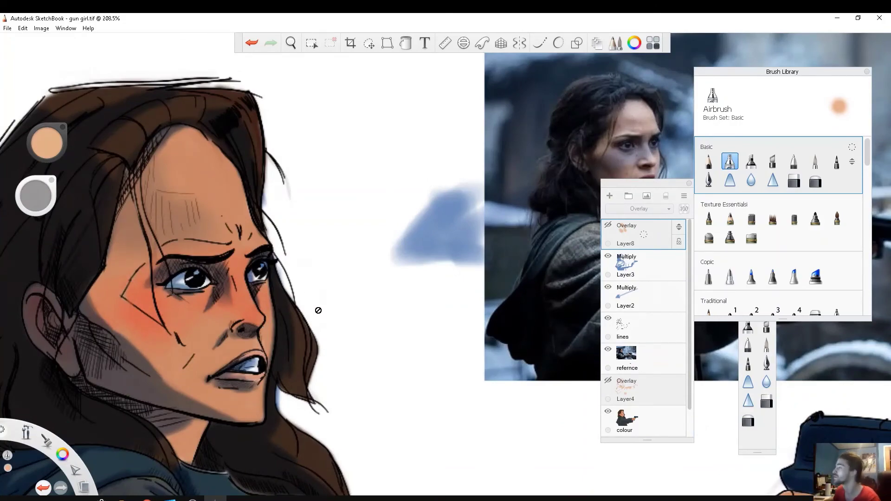
scroll(318, 308, down, 8)
click(608, 226)
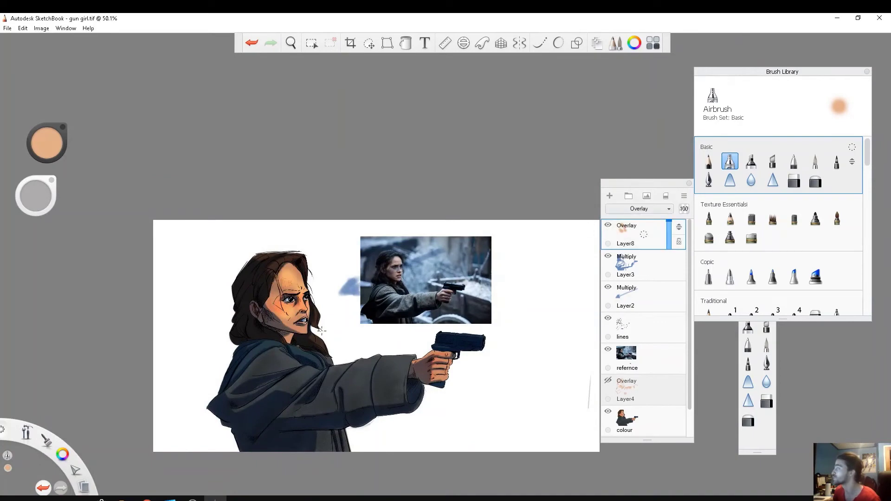
scroll(304, 321, up, 3)
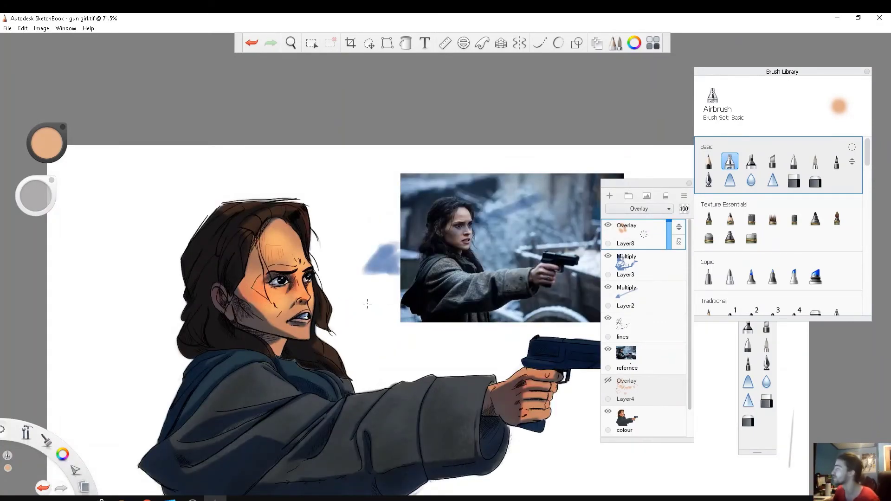
scroll(399, 326, down, 2)
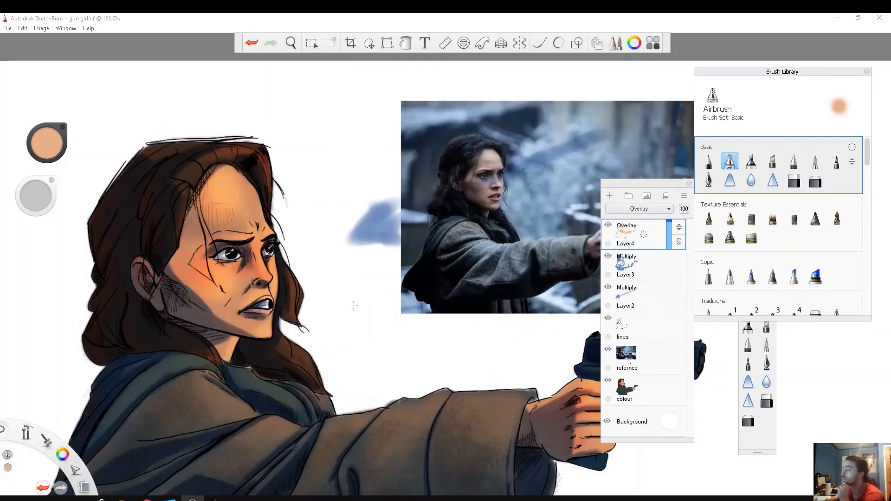
Step: Compare Layer4 hidden and shown, then lower its opacity to about 66%
scroll(354, 308, down, 3)
scroll(383, 405, down, 1)
scroll(349, 380, up, 2)
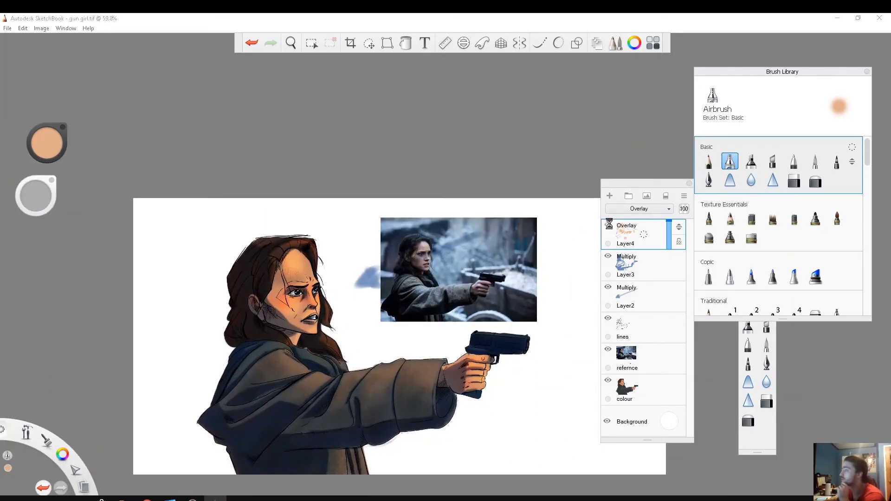
click(608, 225)
click(609, 225)
mouse_move(670, 223)
mouse_down()
mouse_move(668, 235)
mouse_move(668, 224)
mouse_up()
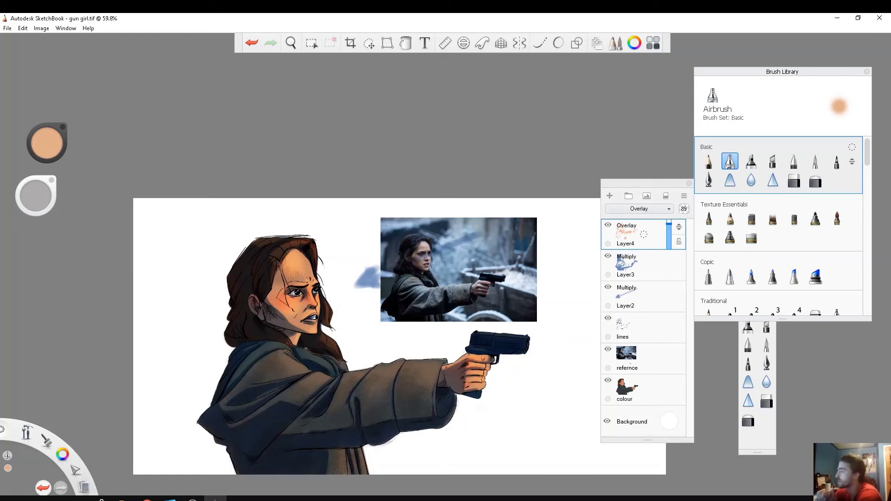
Step: Try Glow and Soft Glow blend modes on Layer4, settling on Color Dodge
click(669, 212)
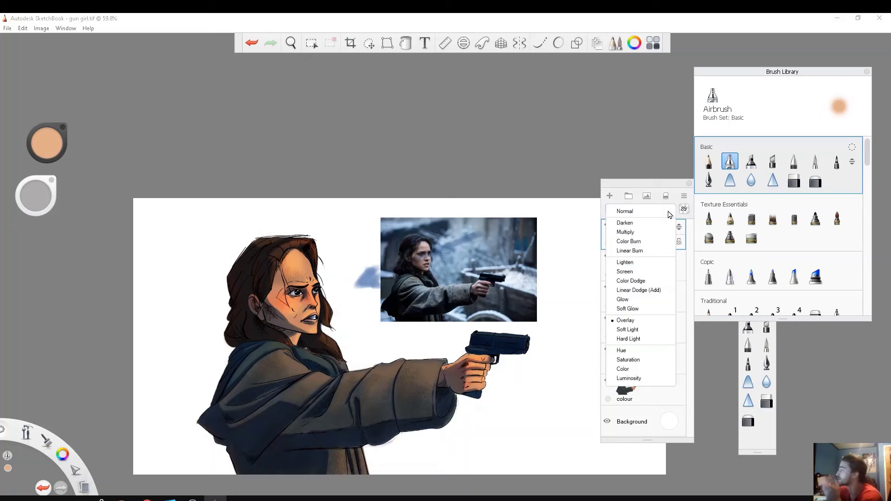
click(630, 301)
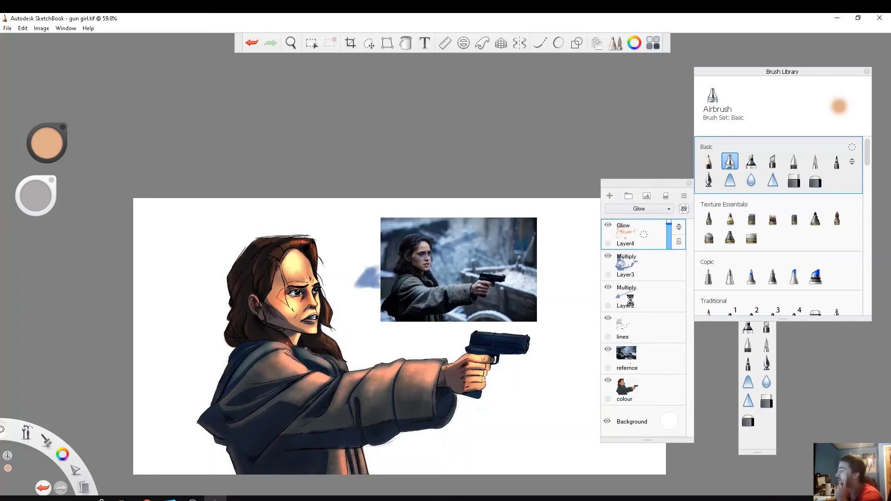
click(647, 209)
click(634, 302)
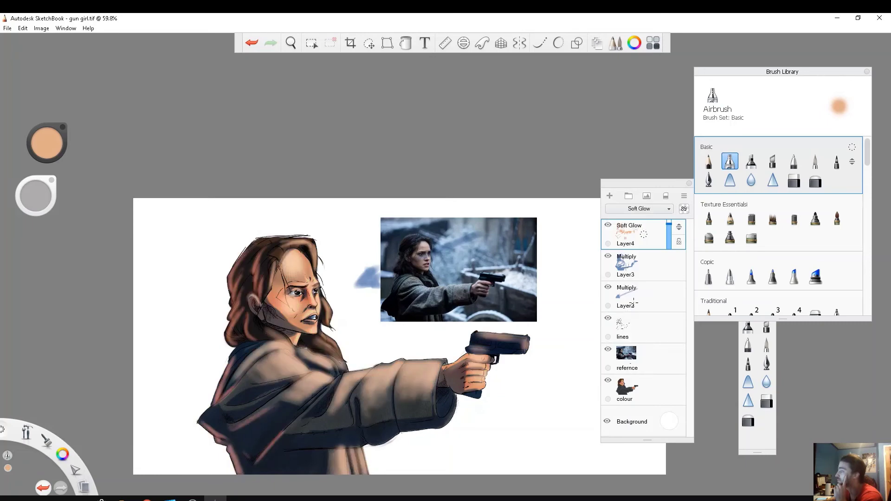
click(649, 209)
click(647, 300)
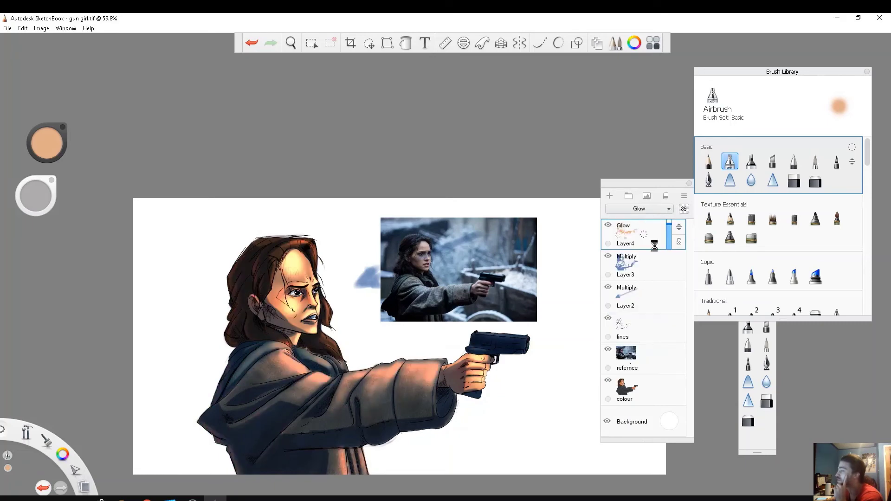
click(668, 210)
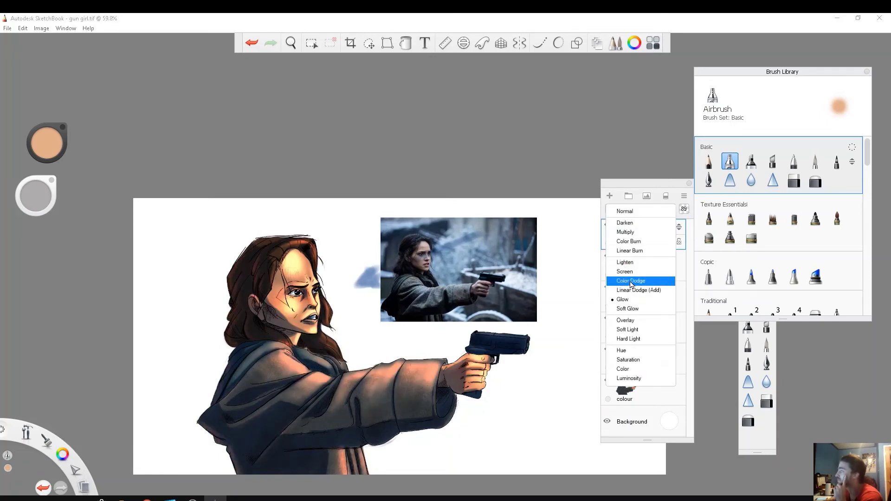
click(631, 283)
scroll(366, 369, down, 1)
scroll(364, 368, up, 2)
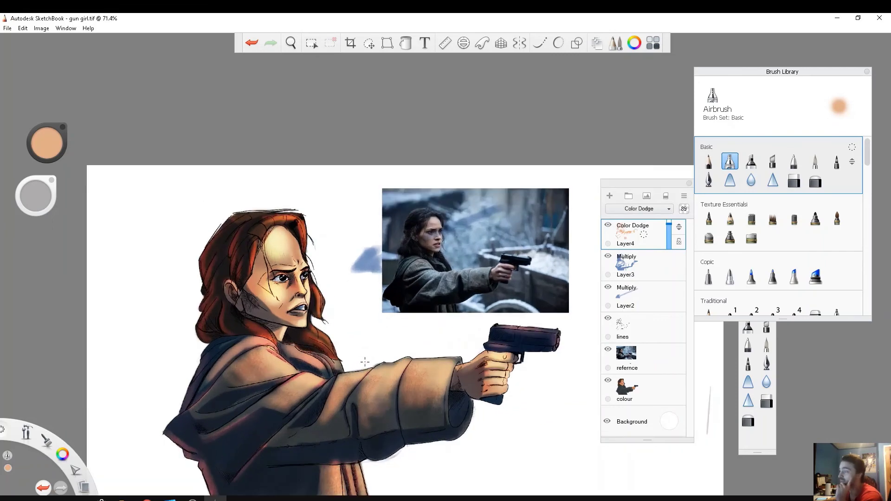
scroll(364, 359, down, 1)
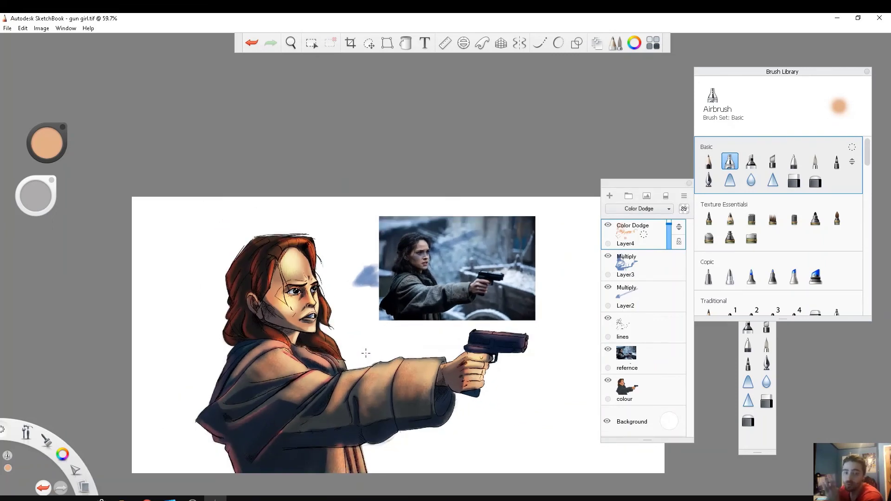